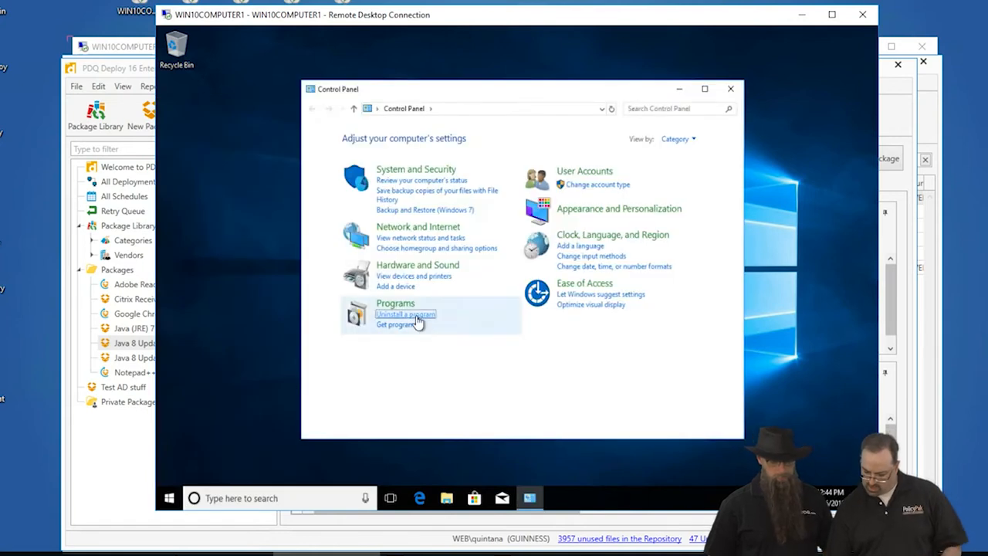
Open the installed programs list and examine the installed Java versions.
left_click(417, 316)
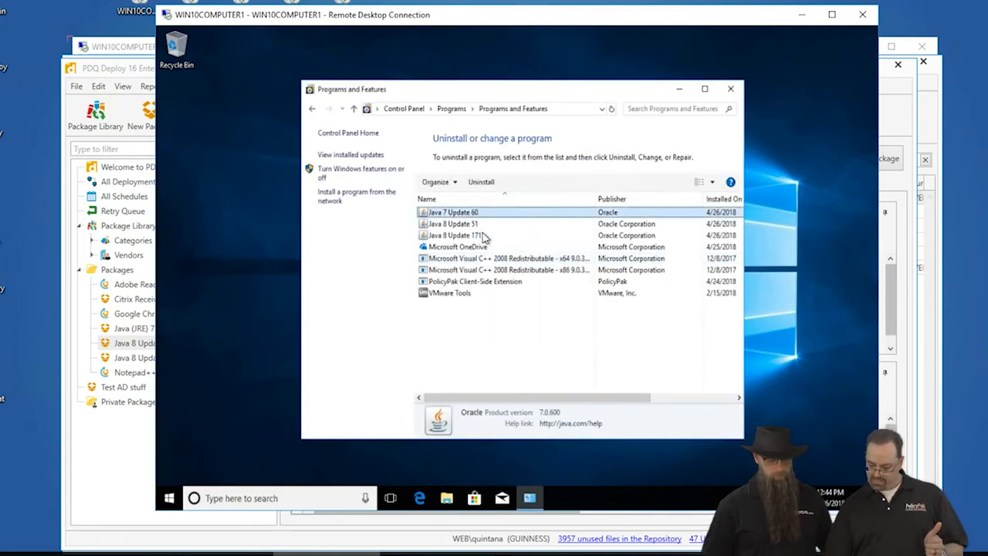
left_click(485, 223)
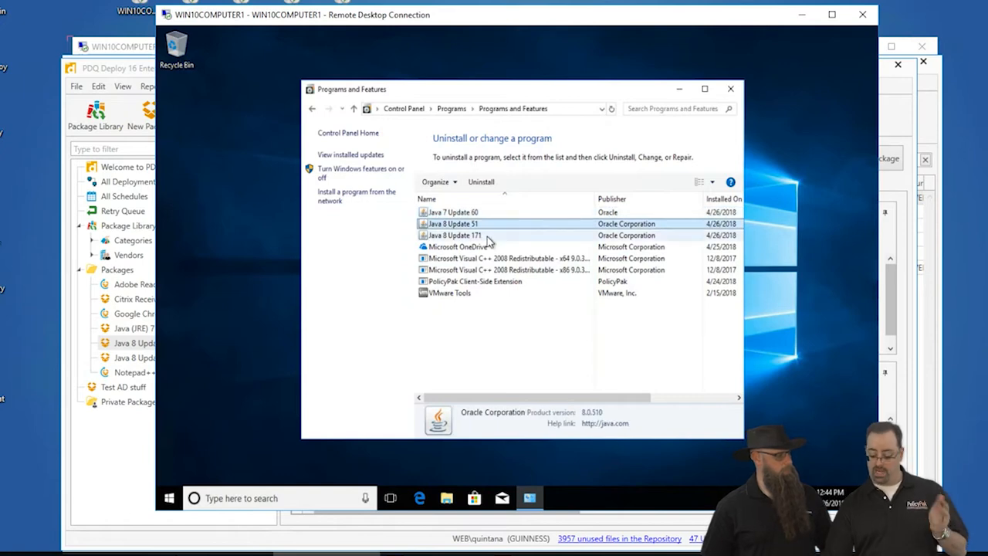
left_click(488, 236)
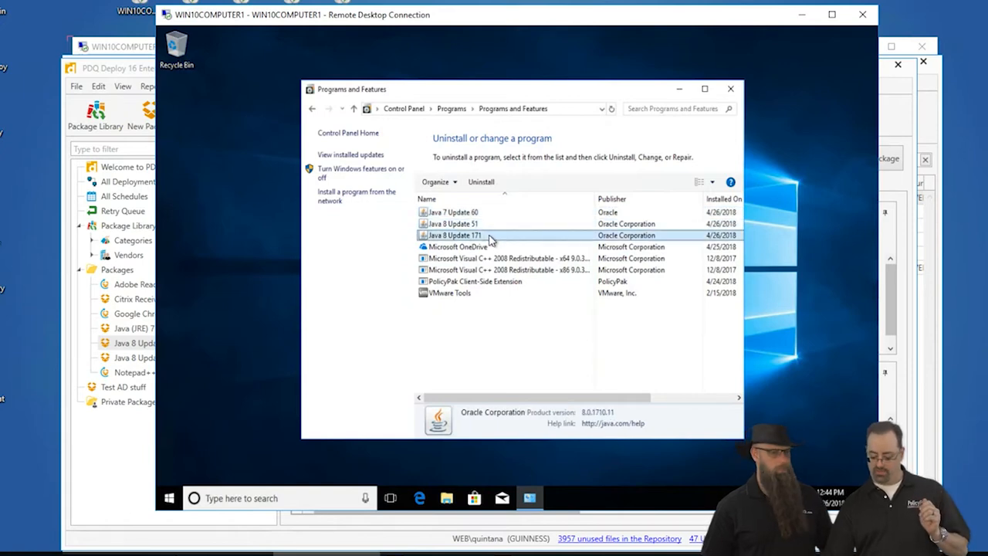
Launch Internet Explorer by searching the Start menu for int.
left_click(169, 499)
type("int")
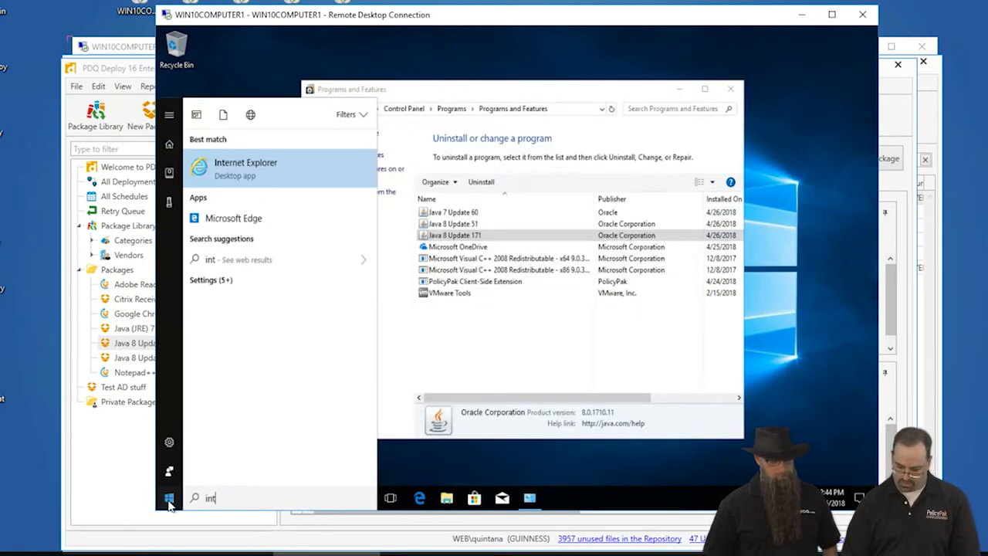
left_click(169, 499)
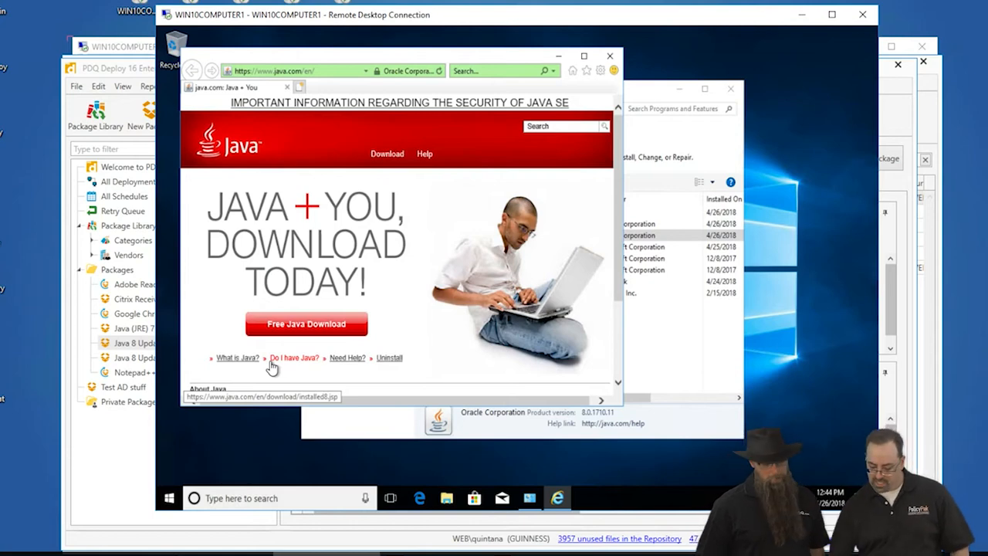
Verify the browser's Java version on java.com's Do I have Java page, then close the browser.
left_click(299, 363)
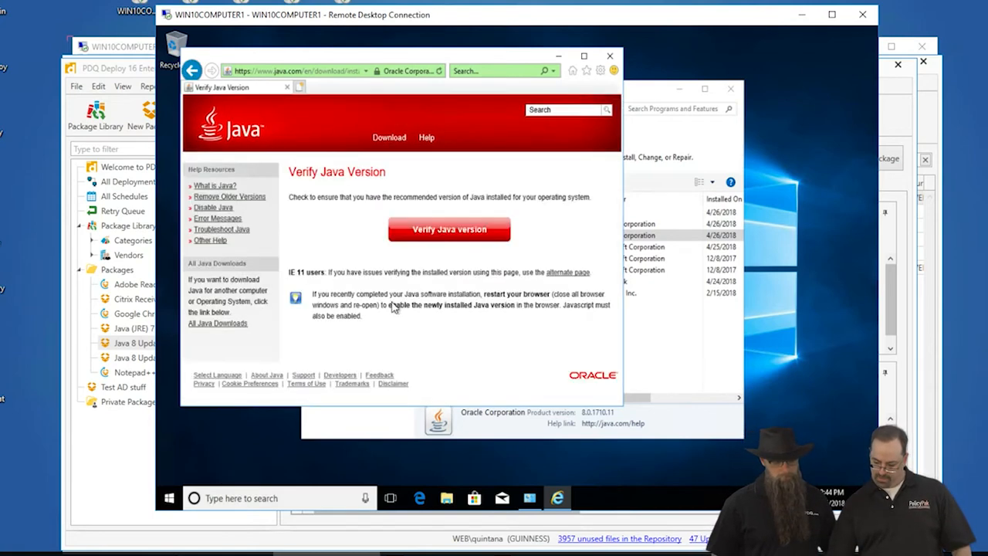
left_click(442, 232)
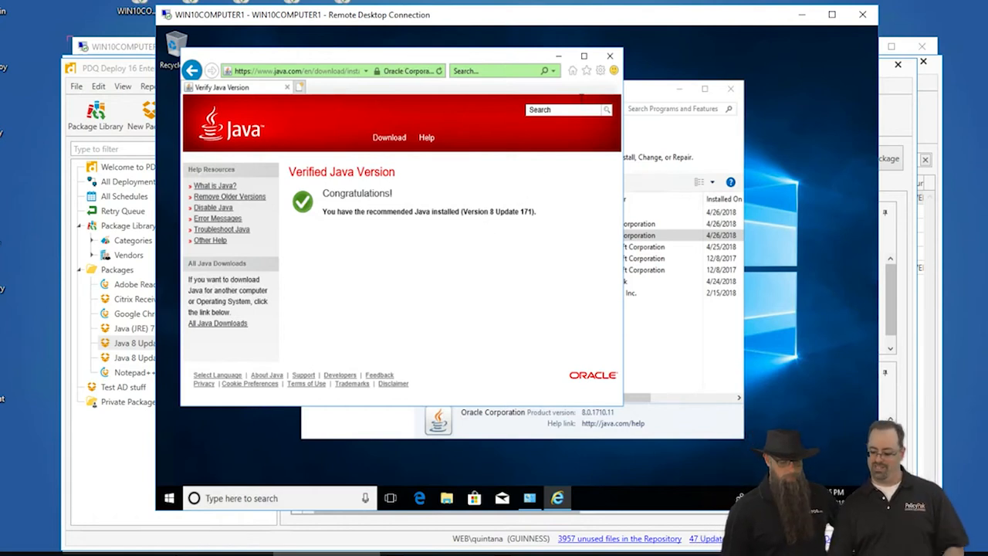
left_click(610, 56)
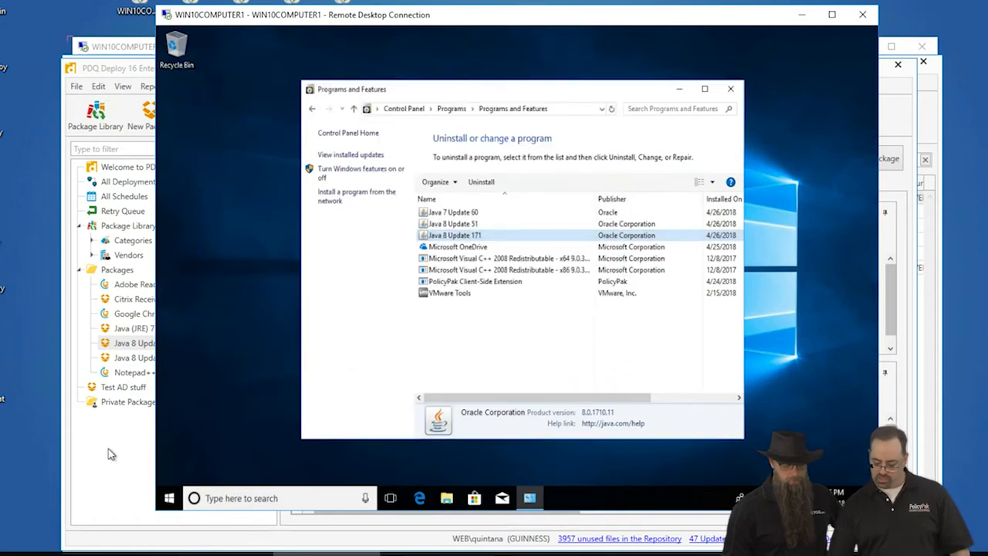
On the WIN10COMPUTER6 session, create a GPO named Marry website to Java linked to the WEB_PolicyPak OU.
left_click(123, 470)
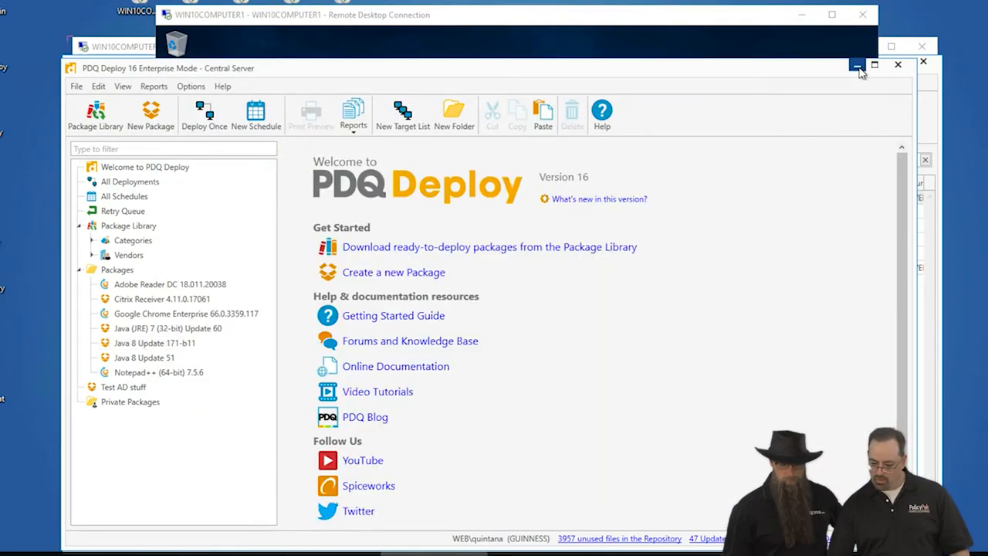
left_click(142, 48)
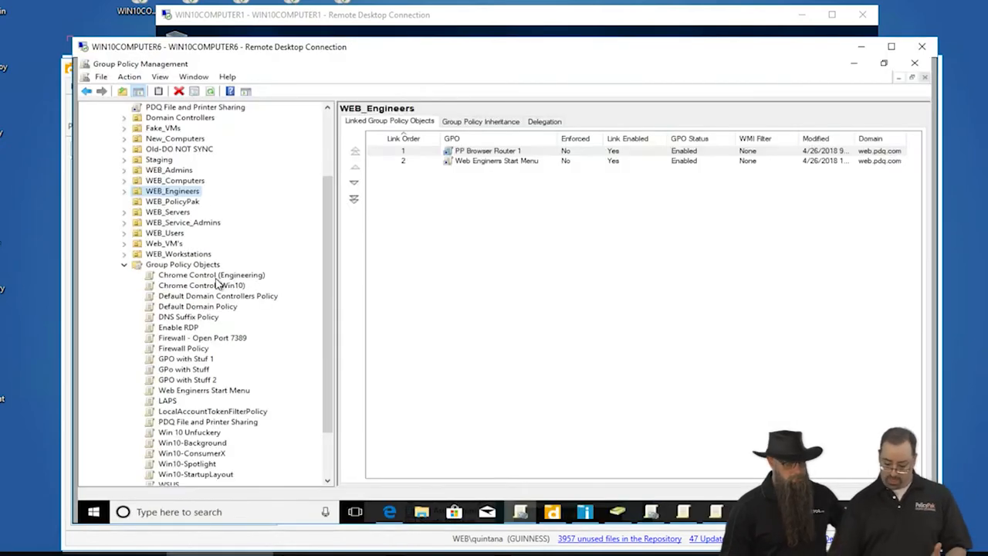
left_click(176, 203)
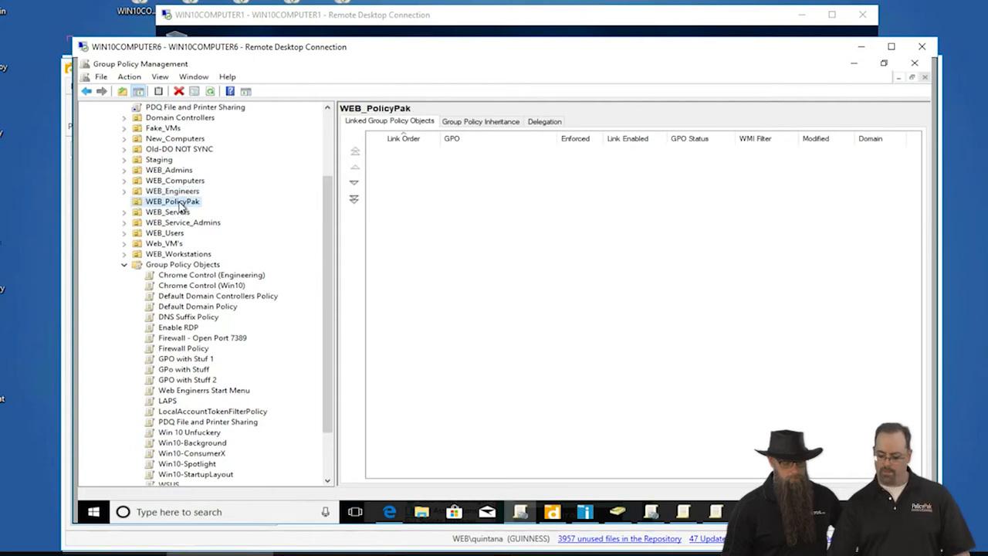
right_click(183, 207)
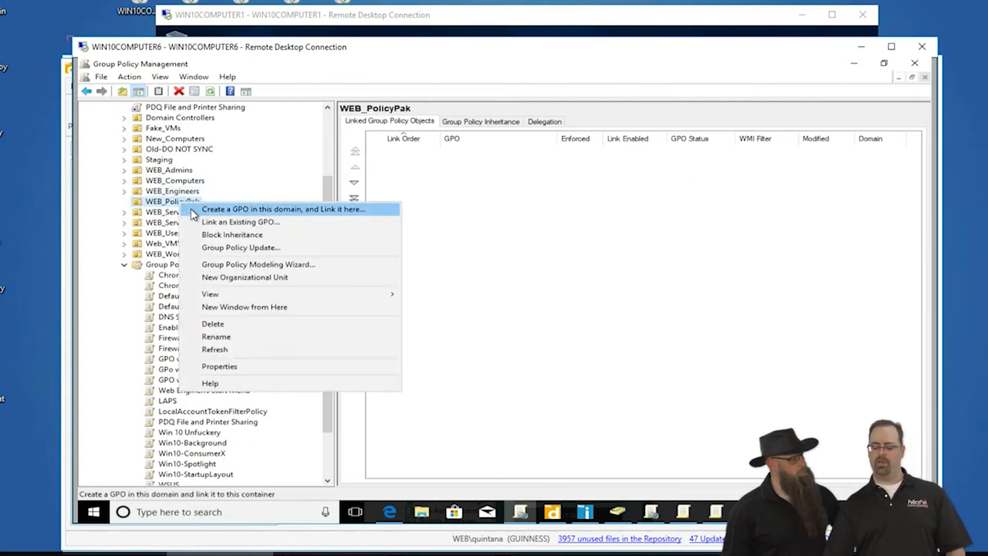
left_click(193, 210)
type("Marry website to Ja")
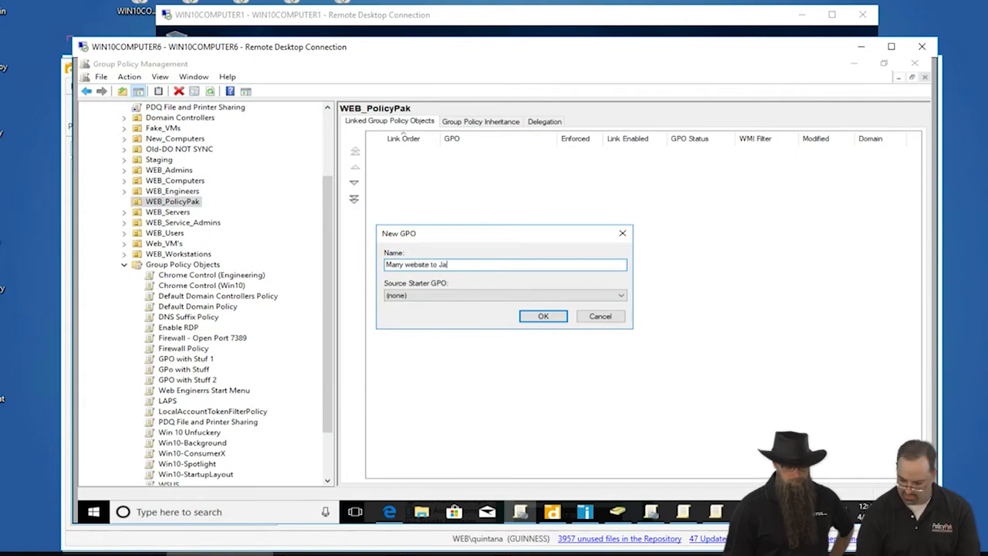
type("va")
key("Return")
Edit the new GPO and open PolicyPak's Java Rules Manager under Computer Configuration.
right_click(199, 215)
left_click(213, 218)
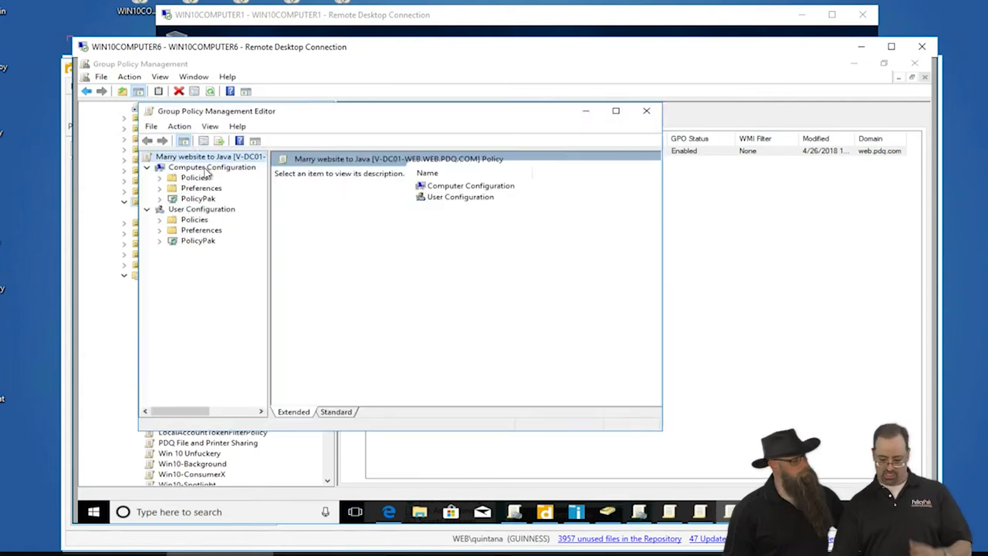
double_click(230, 113)
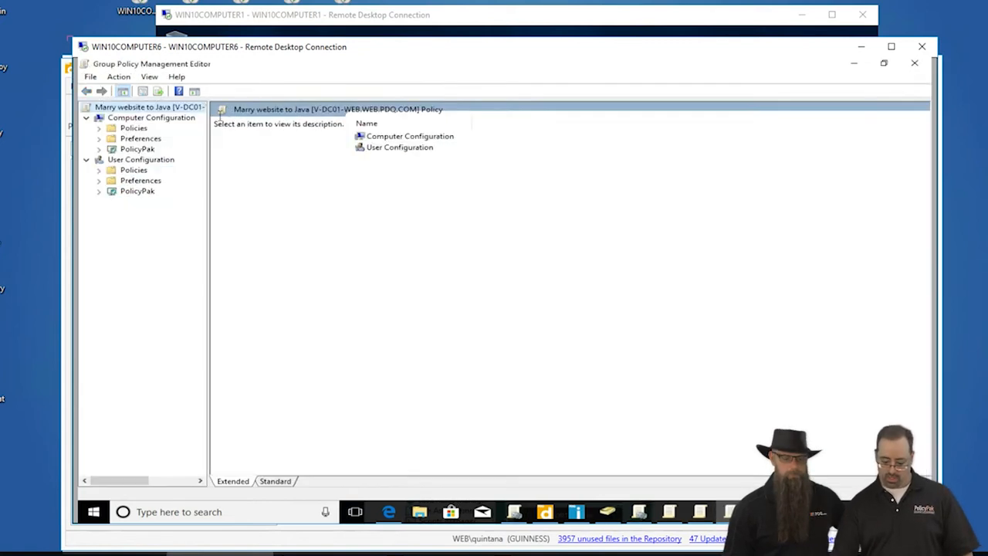
left_click(99, 149)
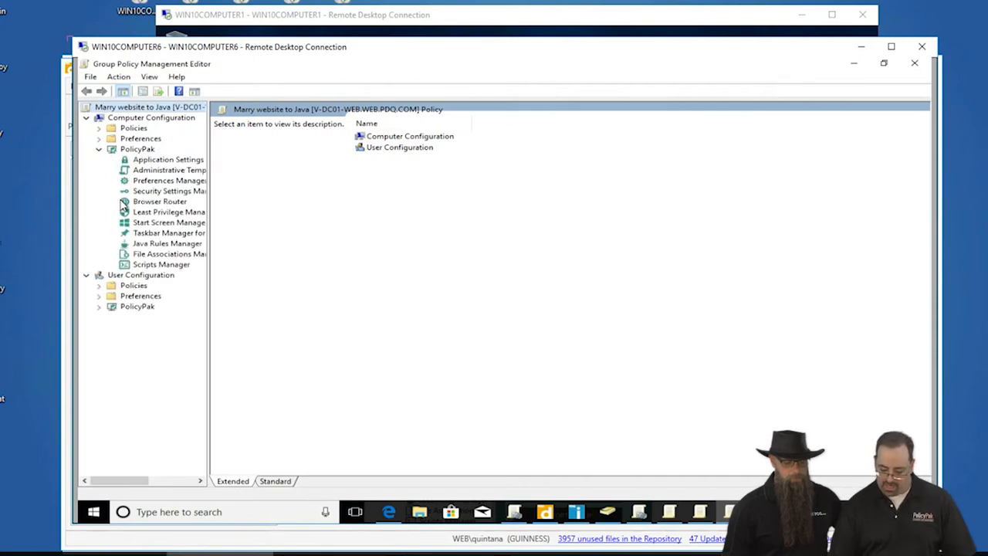
left_click(164, 245)
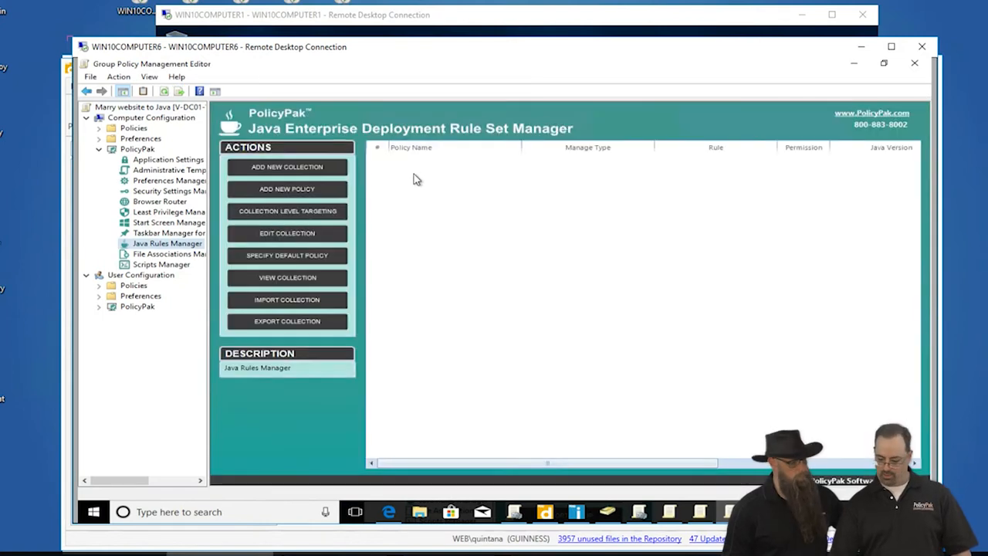
Add a new policy in the Java Rules Manager and start filling its Location.
right_click(421, 179)
mouse_move(434, 182)
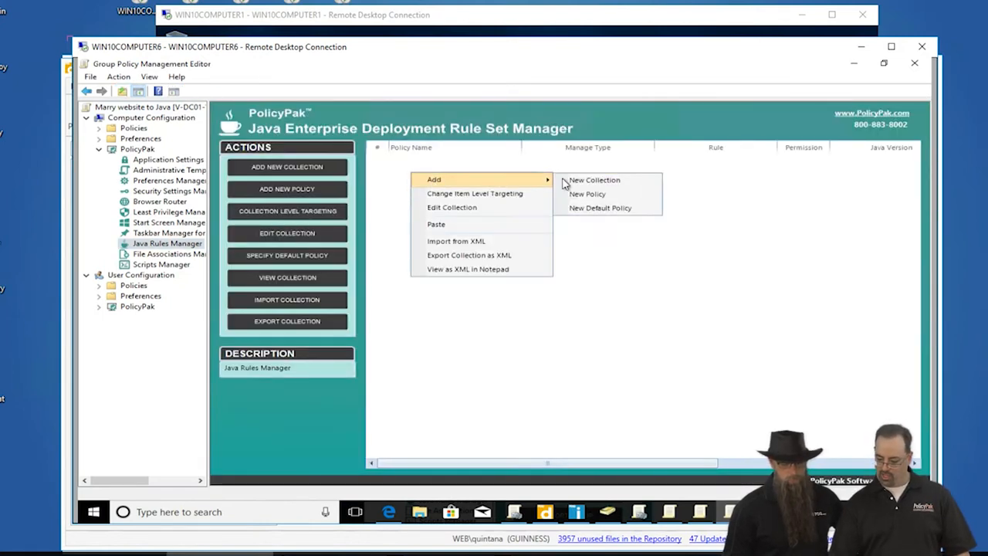
left_click(581, 200)
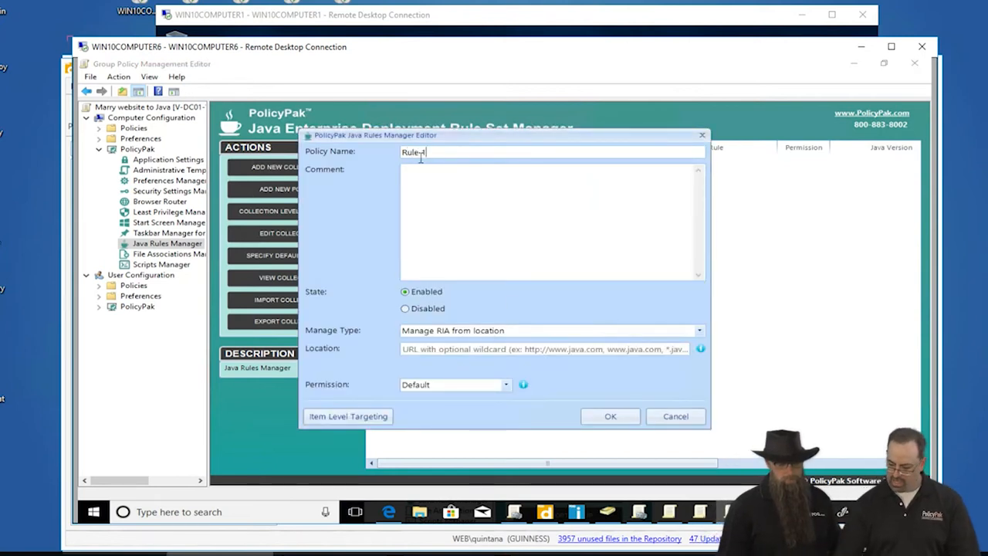
left_click(473, 349)
Open Internet Explorer on WIN10COMPUTER1 and copy the java.com address.
left_click_drag(249, 52, 257, 144)
left_click_drag(243, 65, 265, 148)
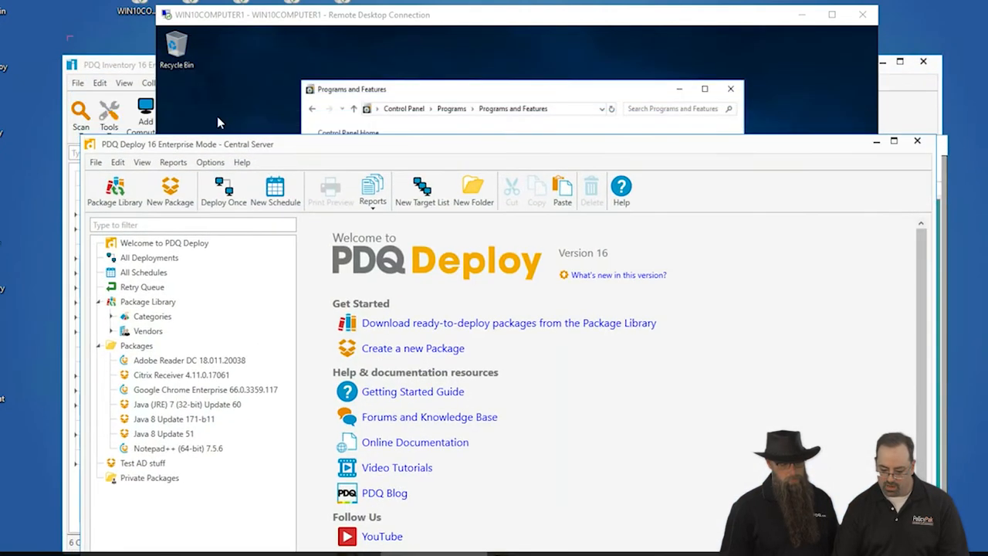
left_click(264, 49)
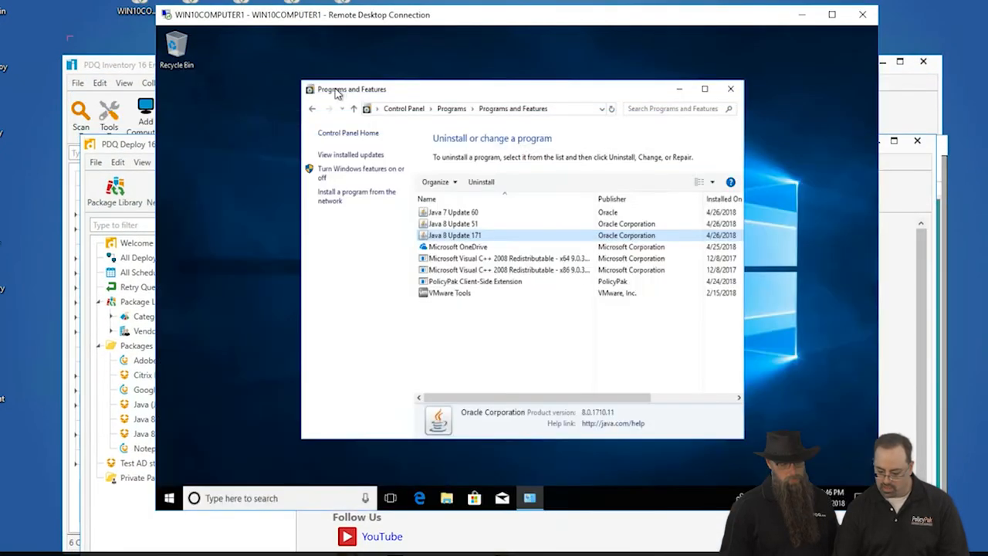
left_click(169, 497)
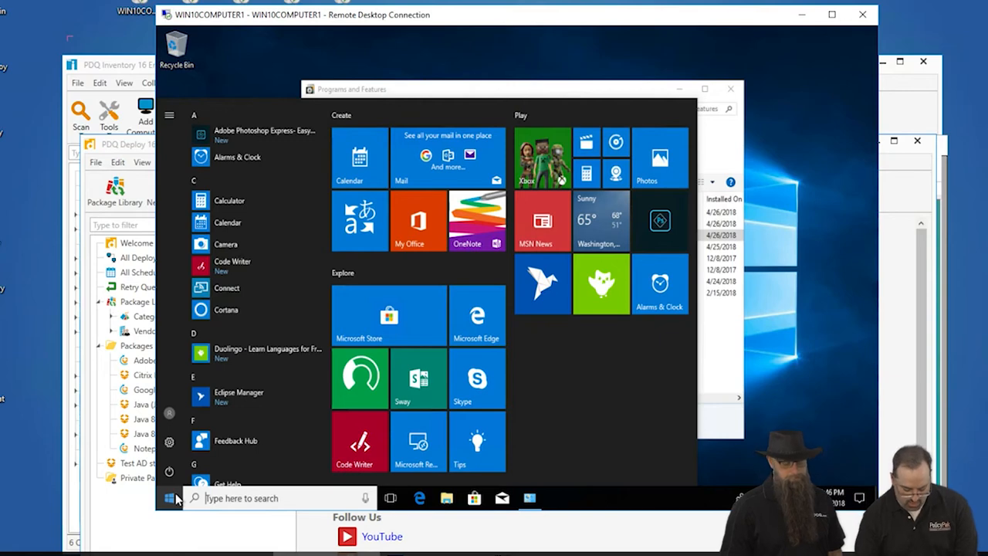
type("ie")
key("Return")
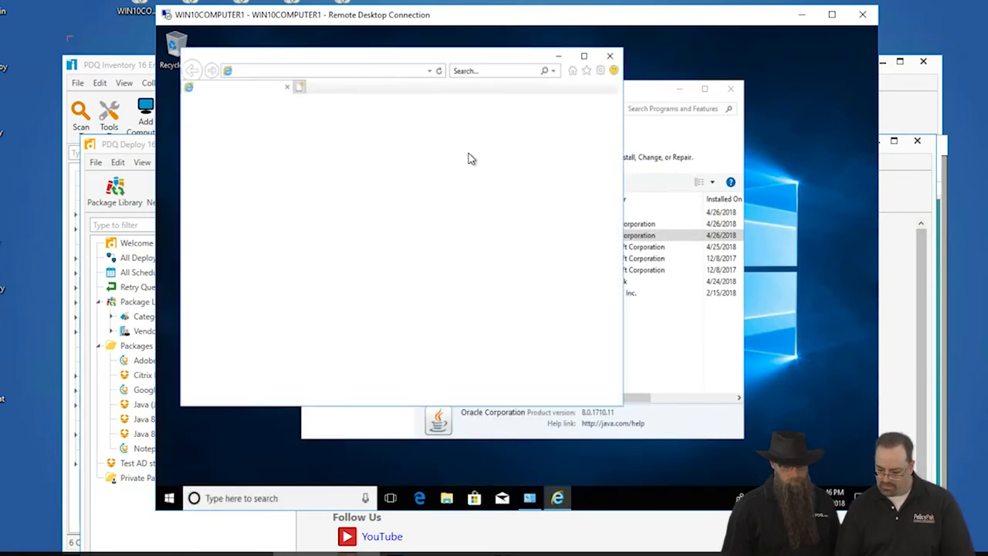
left_click(335, 70)
key("ctrl+c")
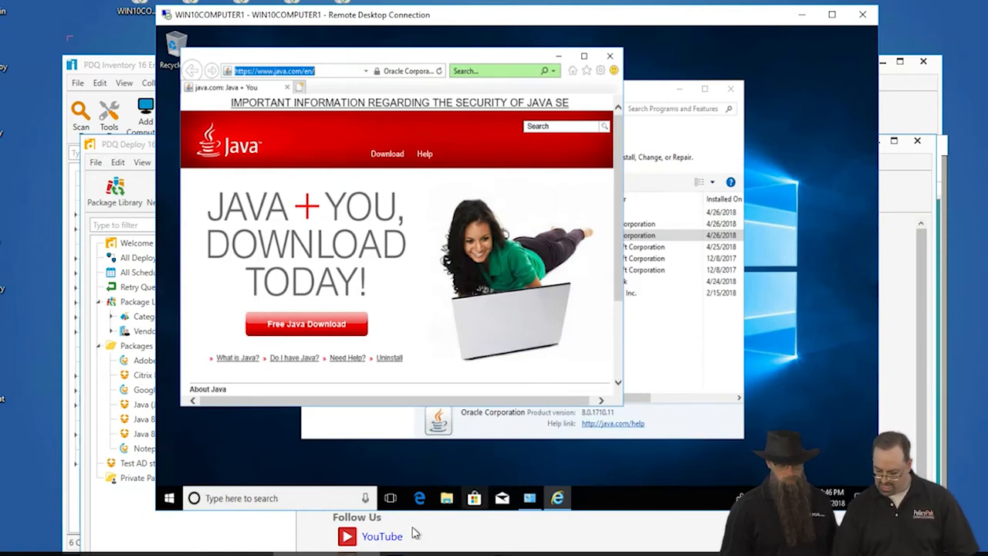
left_click(117, 62)
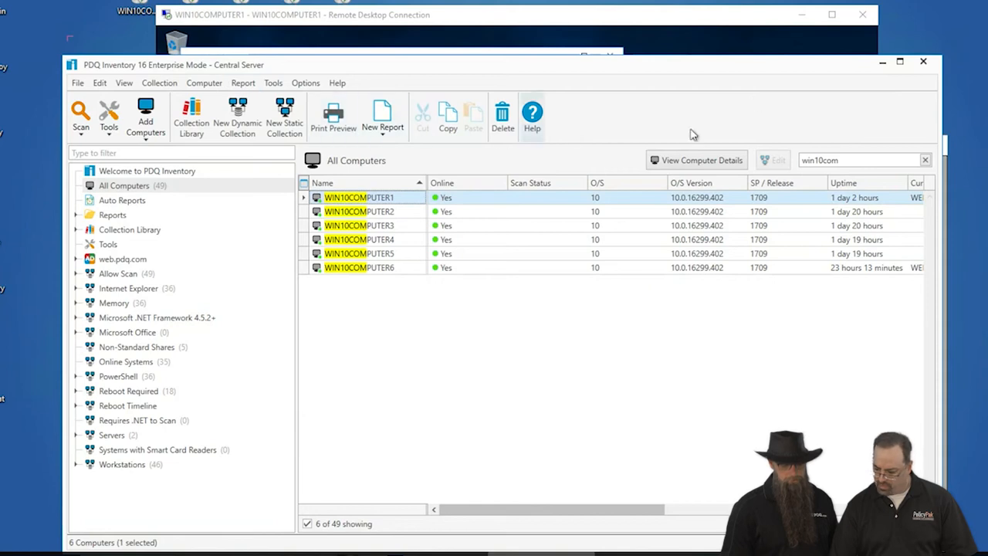
left_click(441, 554)
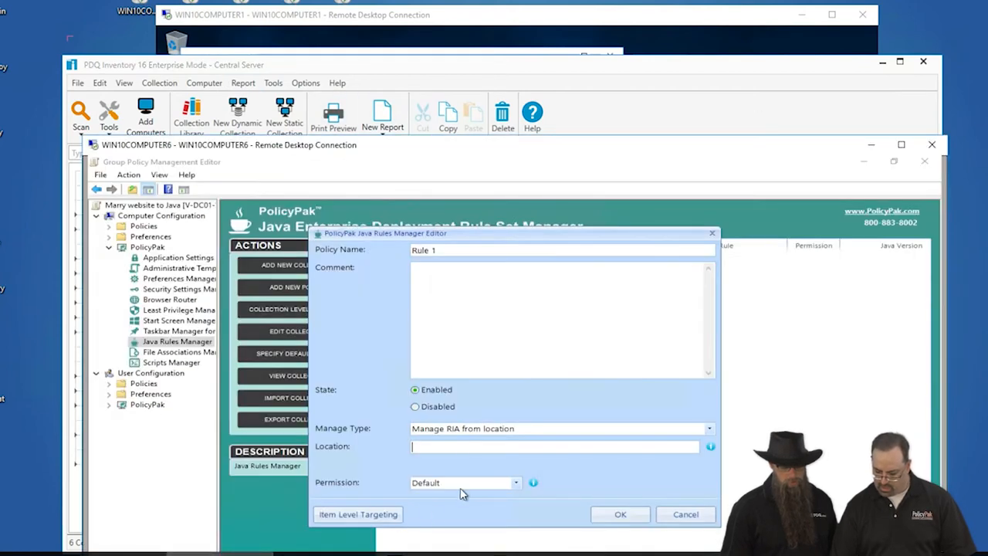
key("ctrl+v")
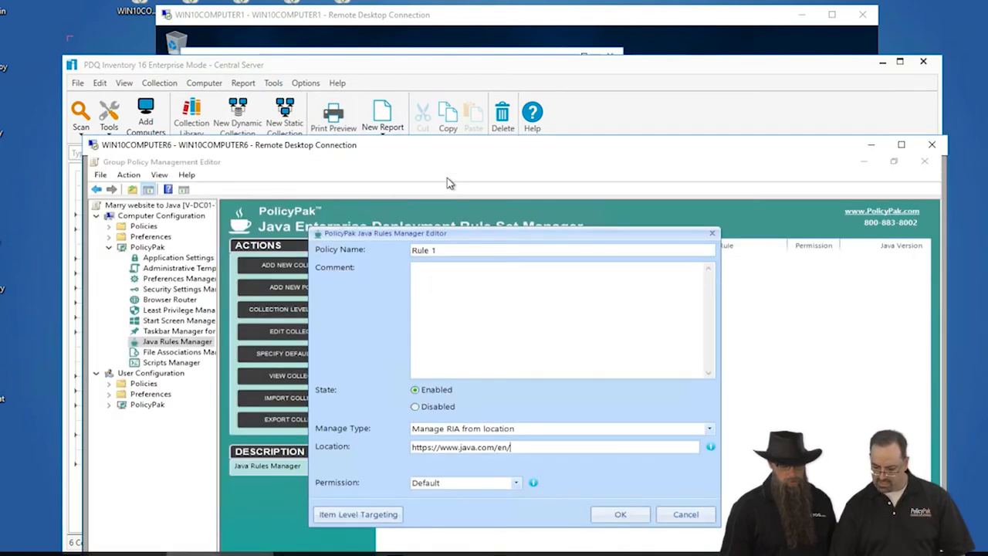
left_click_drag(404, 234, 386, 193)
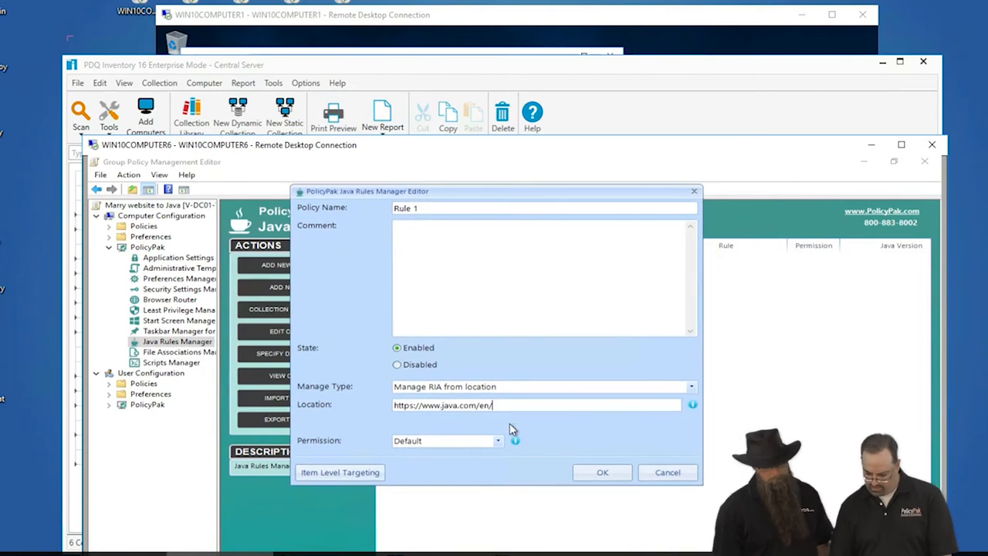
key("BackSpace")
key("BackSpace")
key("BackSpace")
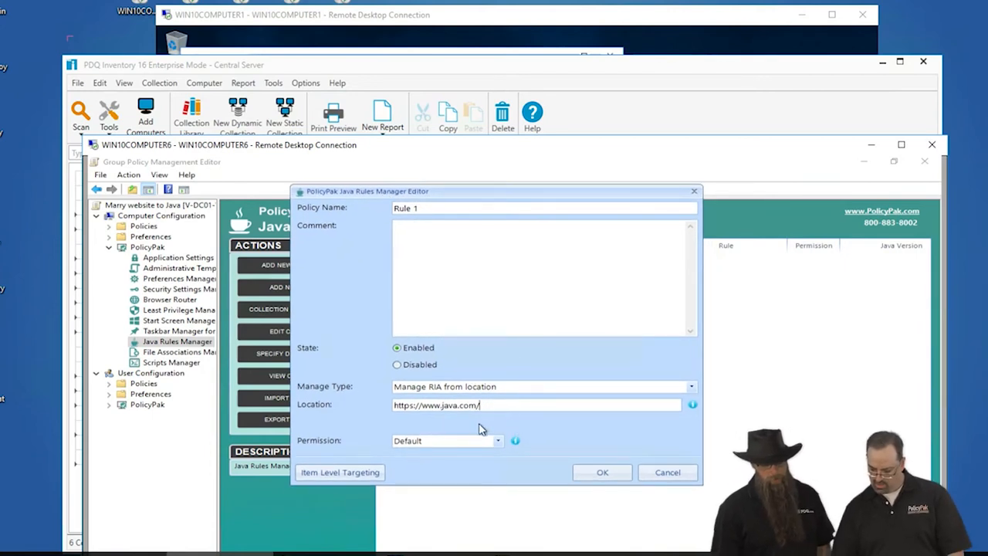
Set the rule's permission to Run and its Java version to Java 8.
left_click(499, 441)
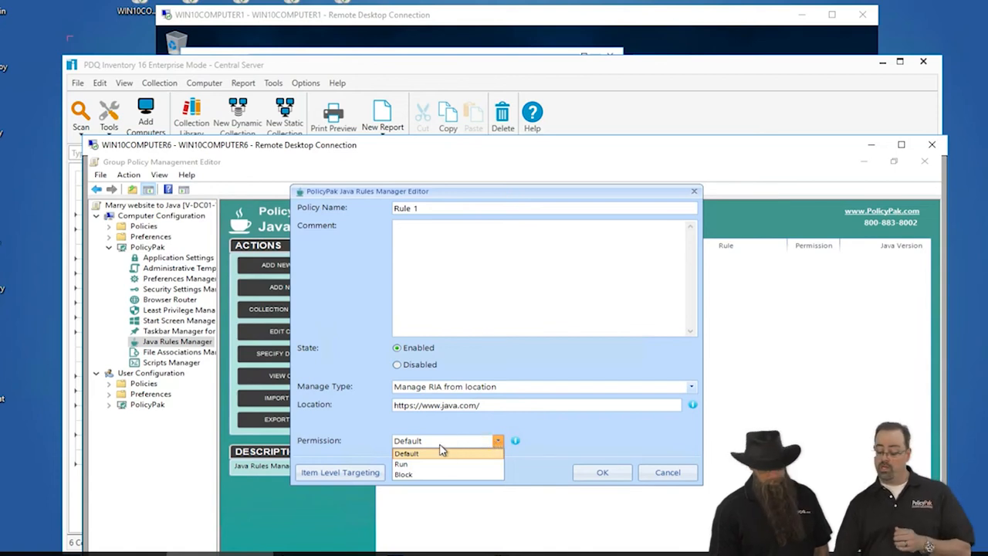
left_click(403, 464)
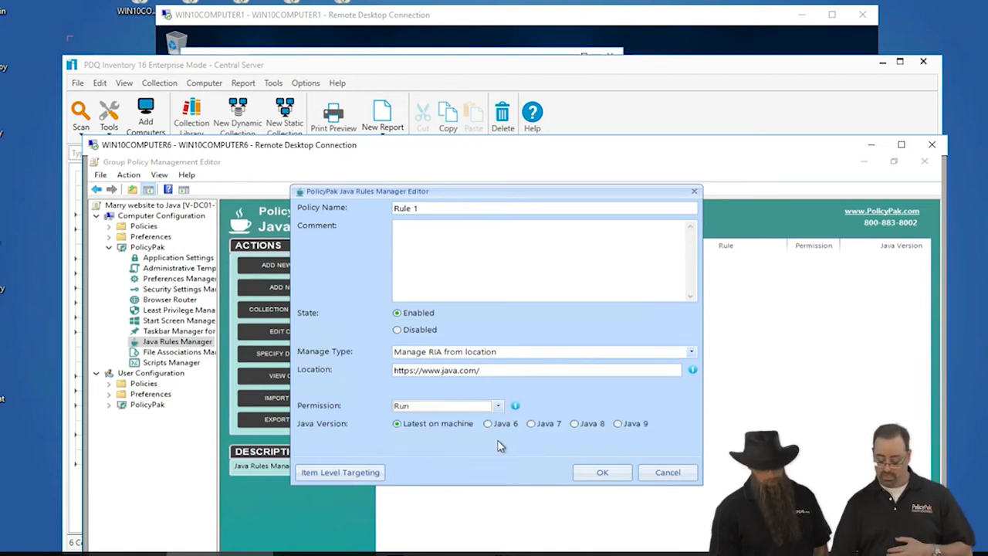
left_click(545, 423)
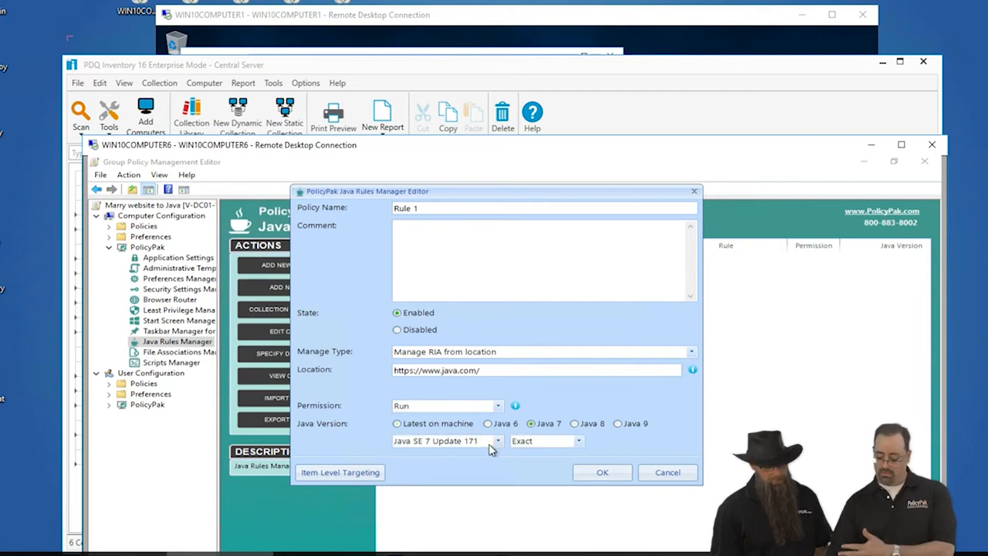
left_click(593, 425)
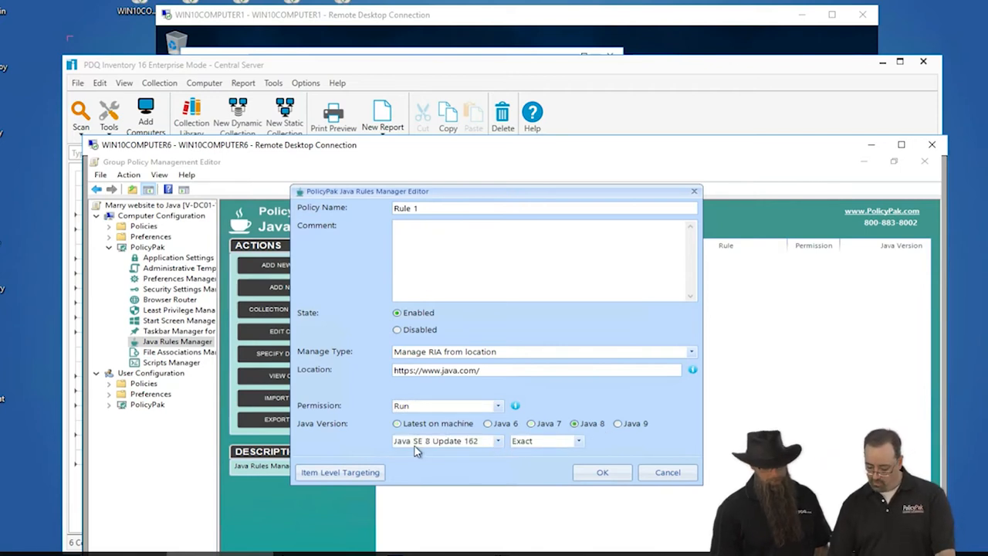
left_click(481, 444)
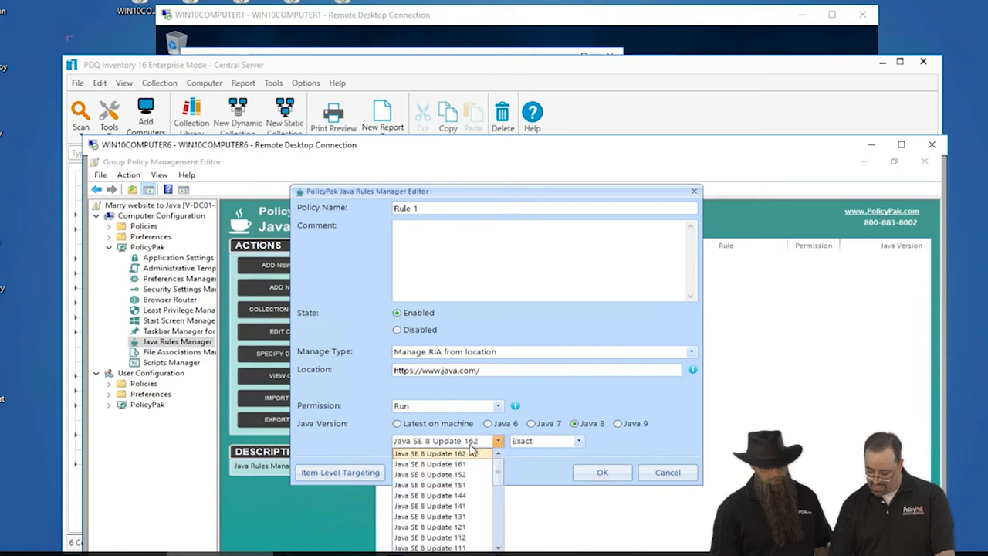
left_click_drag(473, 194, 477, 165)
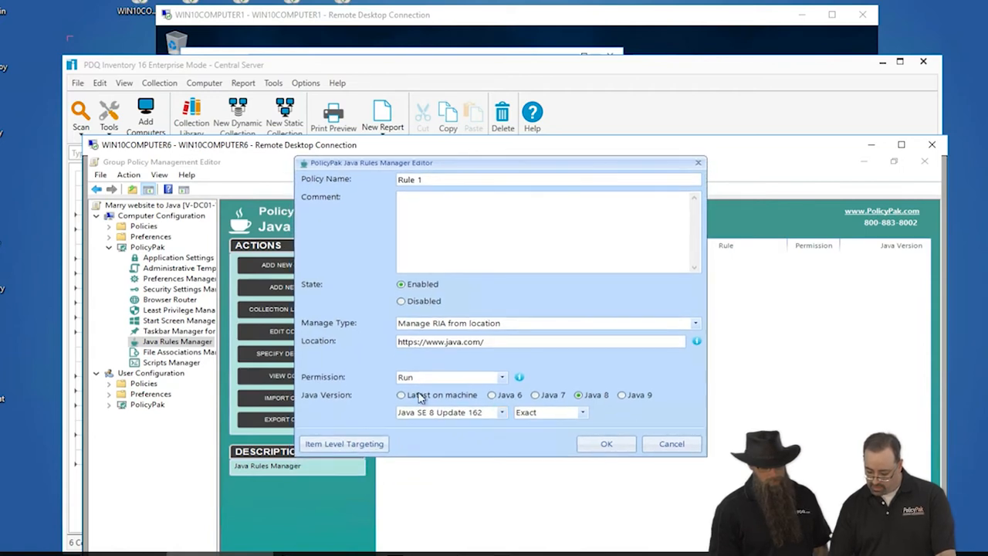
Set the rule's specific Java version to Java SE 8 Update 51.
left_click(425, 414)
scroll(450, 463, "down", 6)
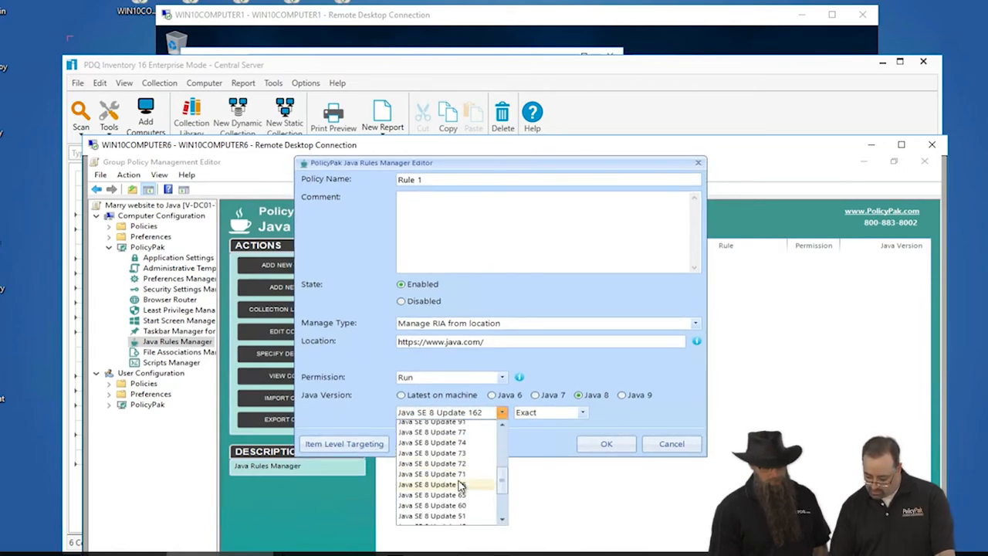
left_click(460, 512)
left_click(475, 418)
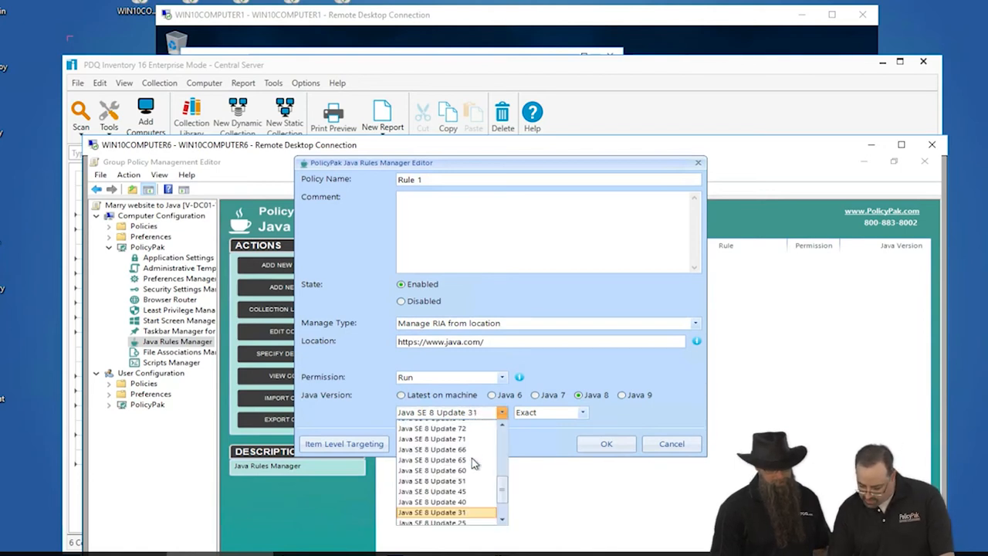
left_click(454, 484)
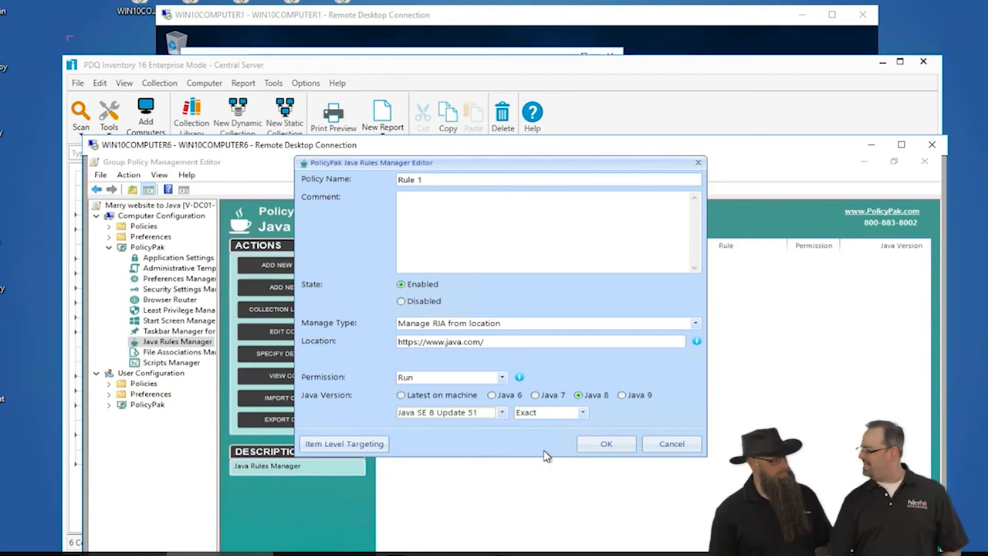
left_click(541, 414)
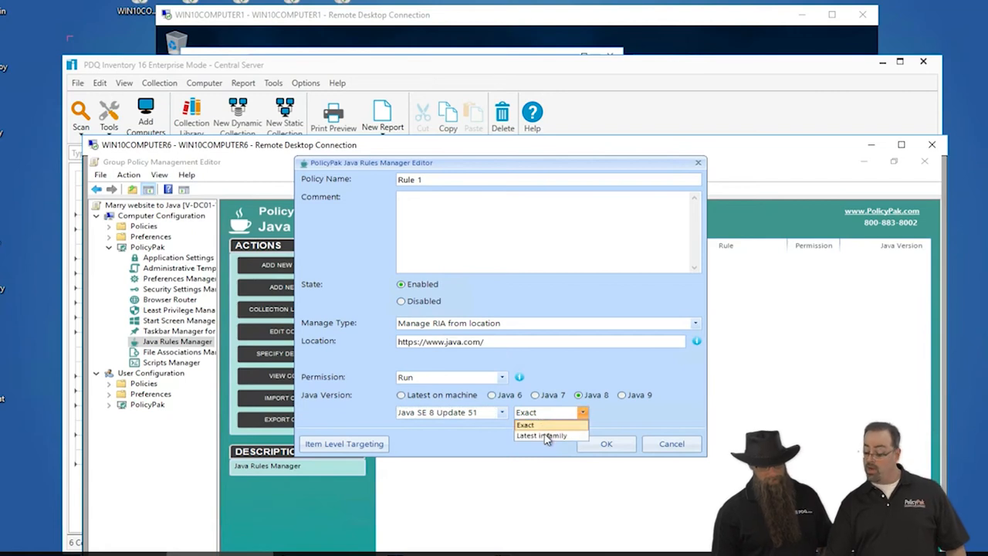
left_click(550, 435)
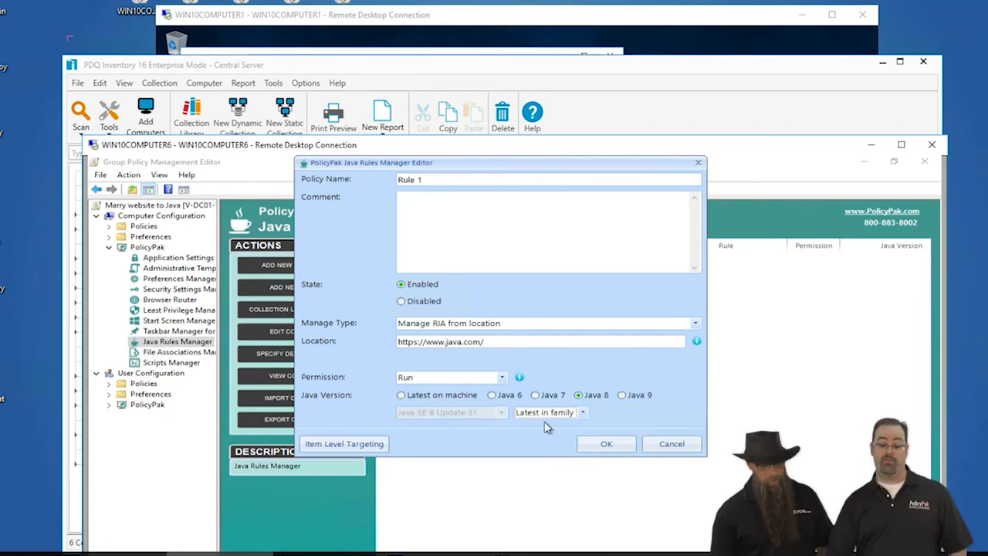
left_click(537, 412)
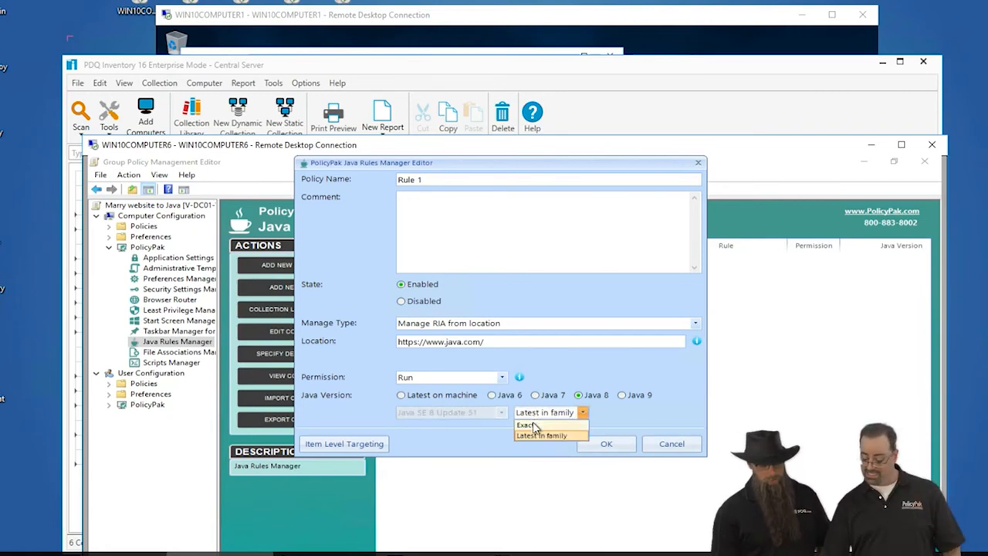
left_click(531, 425)
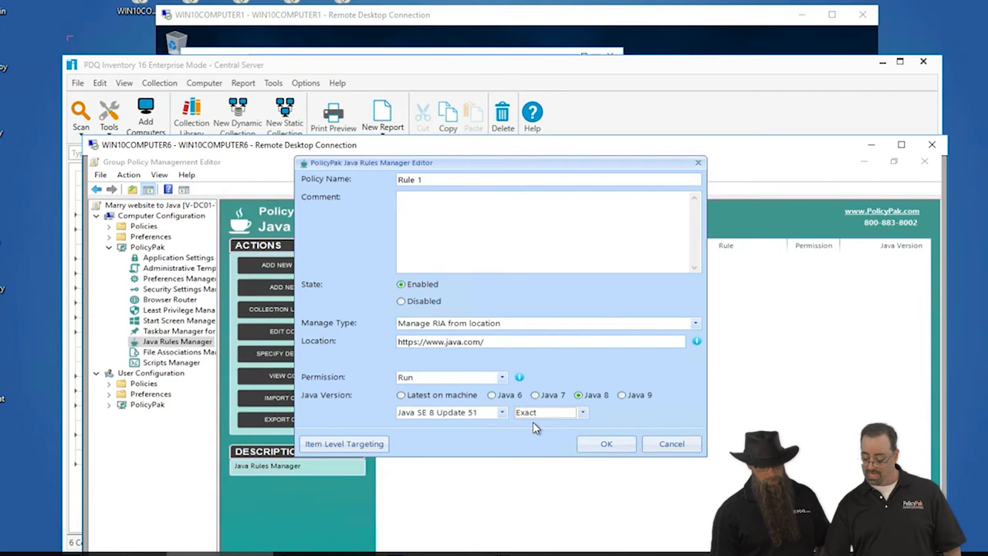
Save the Java rule.
left_click(606, 444)
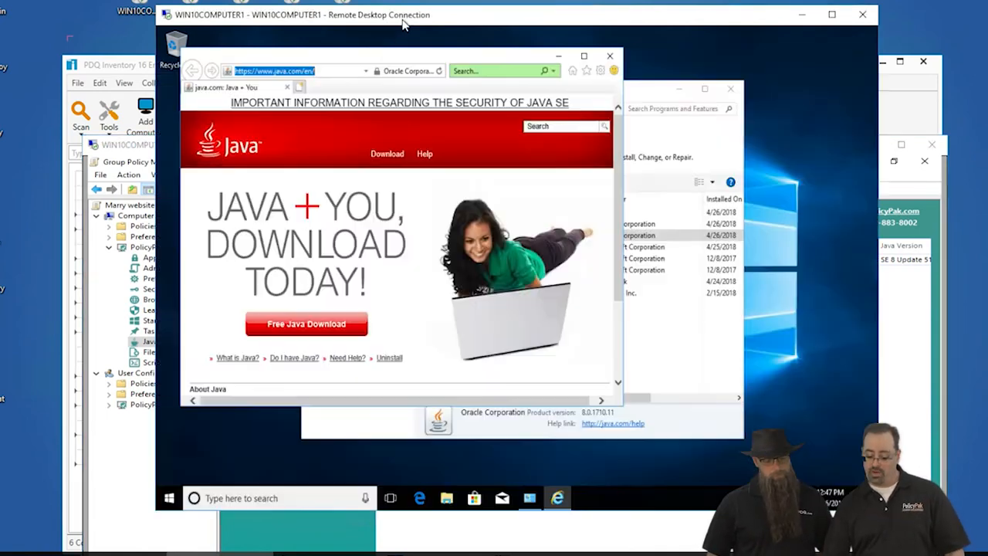
Close Internet Explorer and the Programs and Features window on WIN10COMPUTER1.
left_click(406, 23)
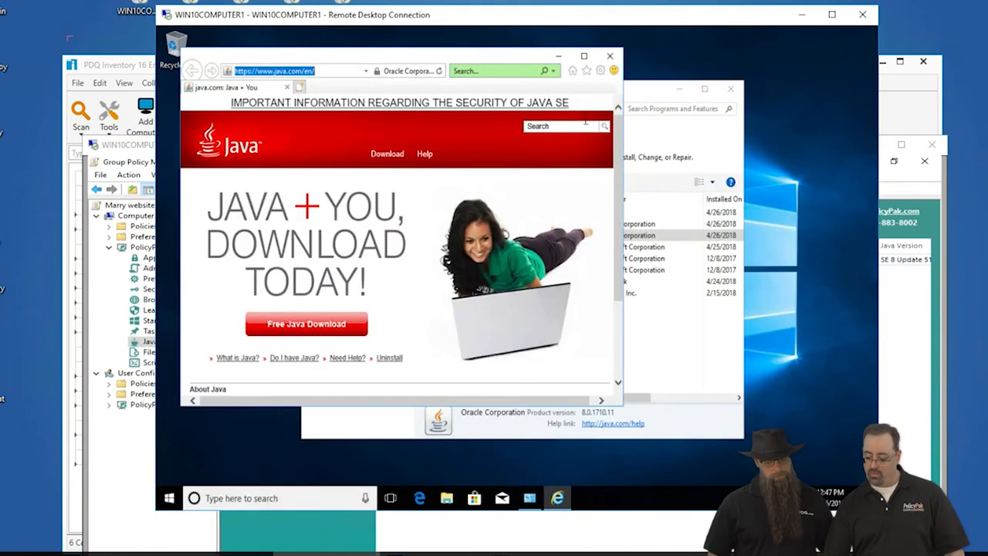
left_click(610, 55)
left_click(729, 89)
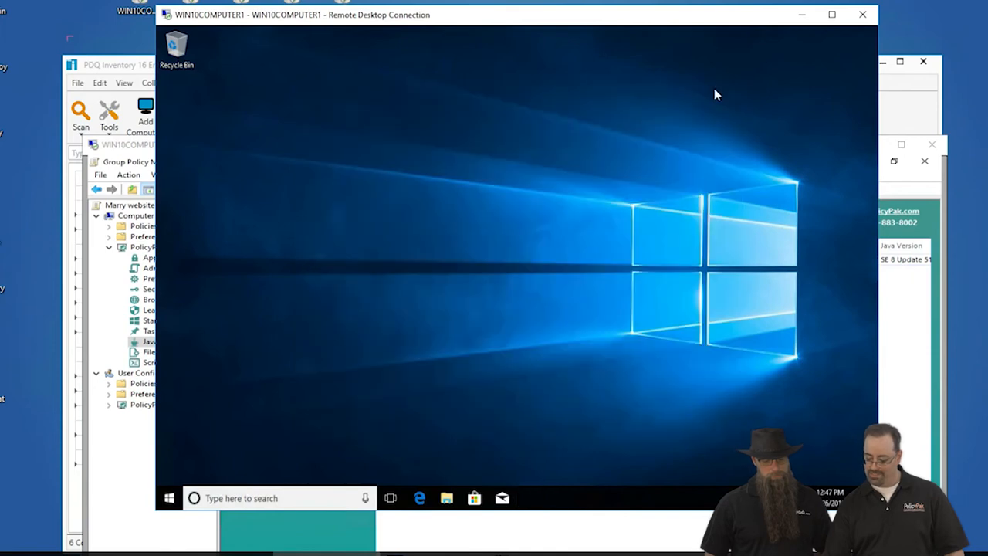
Open a Command Prompt on WIN10COMPUTER1, run gpupdate, and close the prompt.
left_click(169, 498)
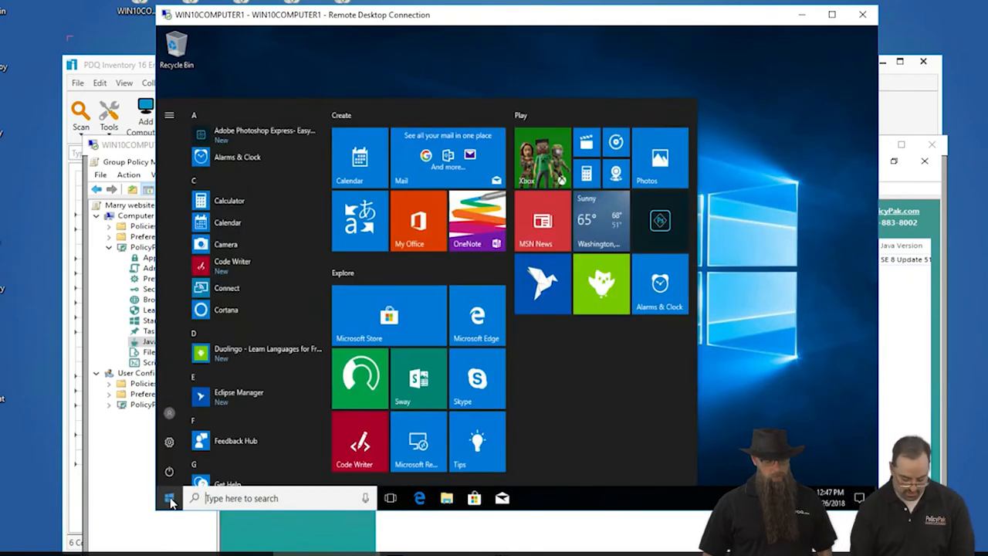
type("cmd")
key("Return")
type("gpupda")
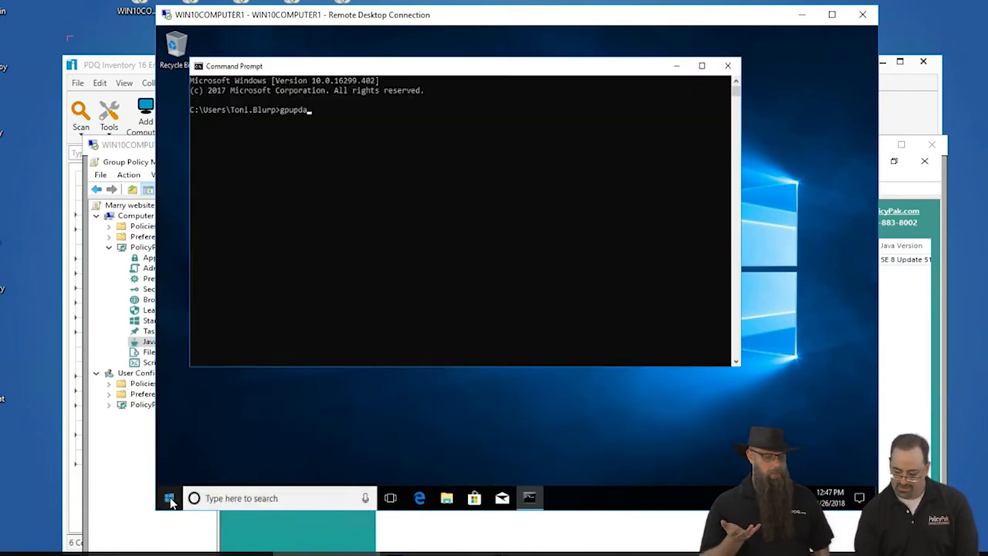
type("te")
key("Return")
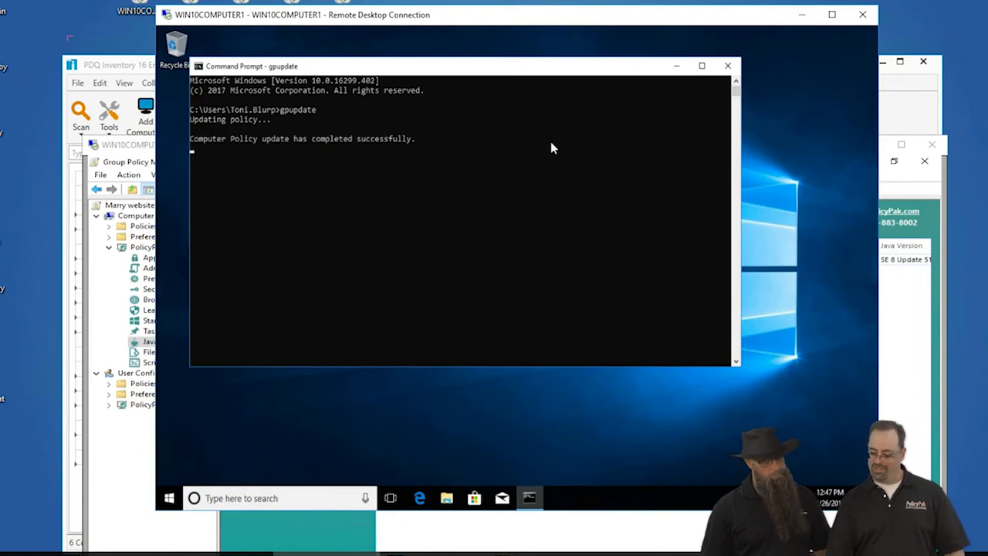
left_click(727, 65)
Search for and open Internet Explorer on WIN10COMPUTER1.
left_click(168, 499)
type("ni")
key("BackSpace")
key("BackSpace")
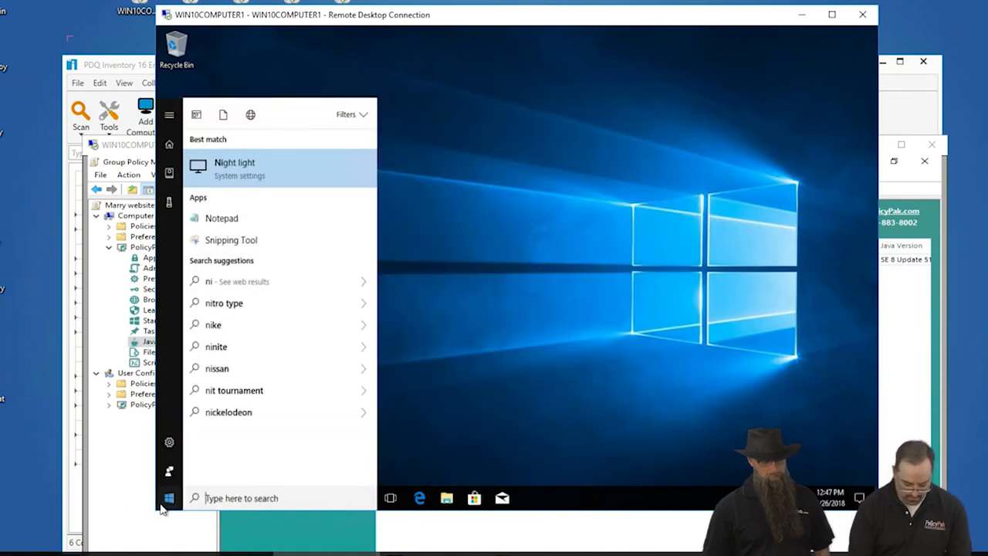
type("int")
key("Return")
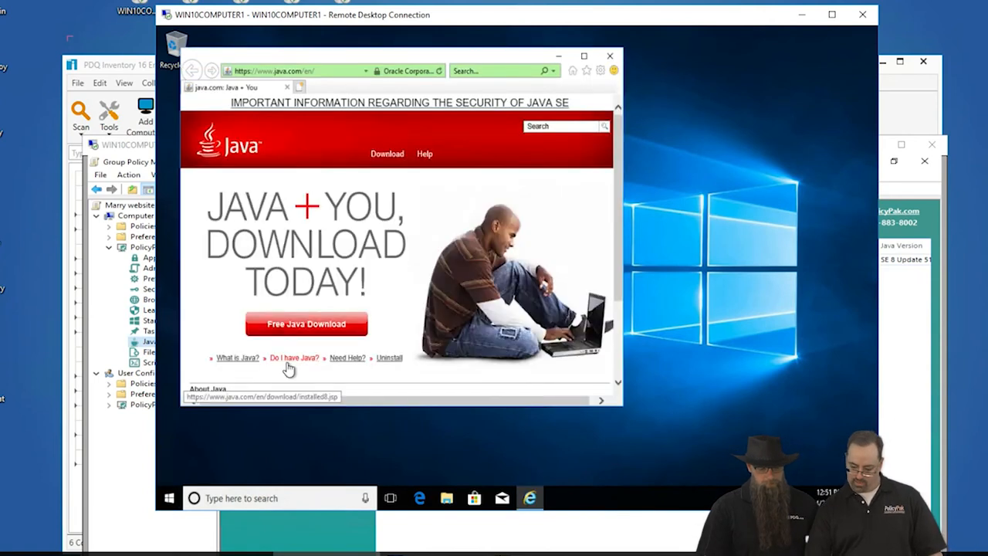
Use java.com's Do I have Java? page to verify which Java version the browser runs.
left_click(293, 359)
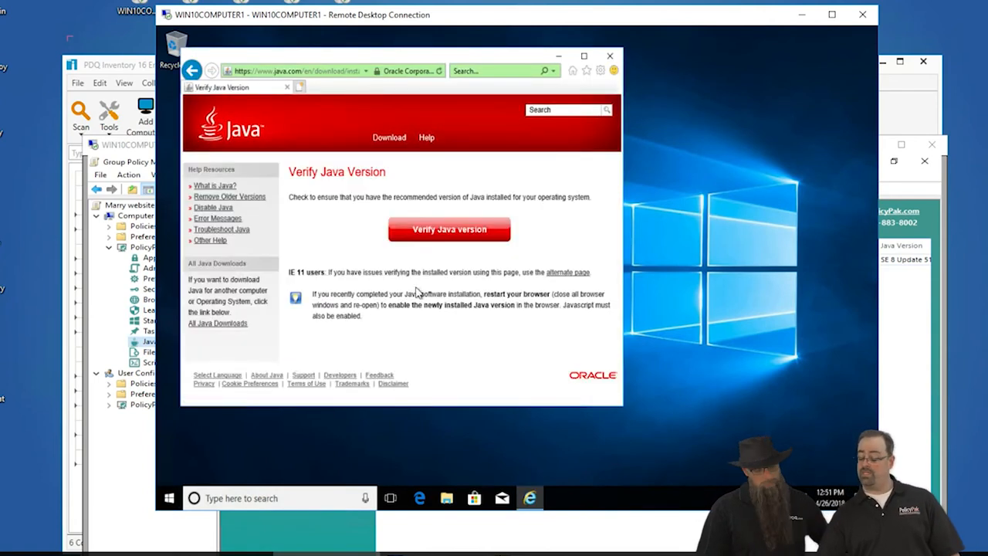
left_click(466, 240)
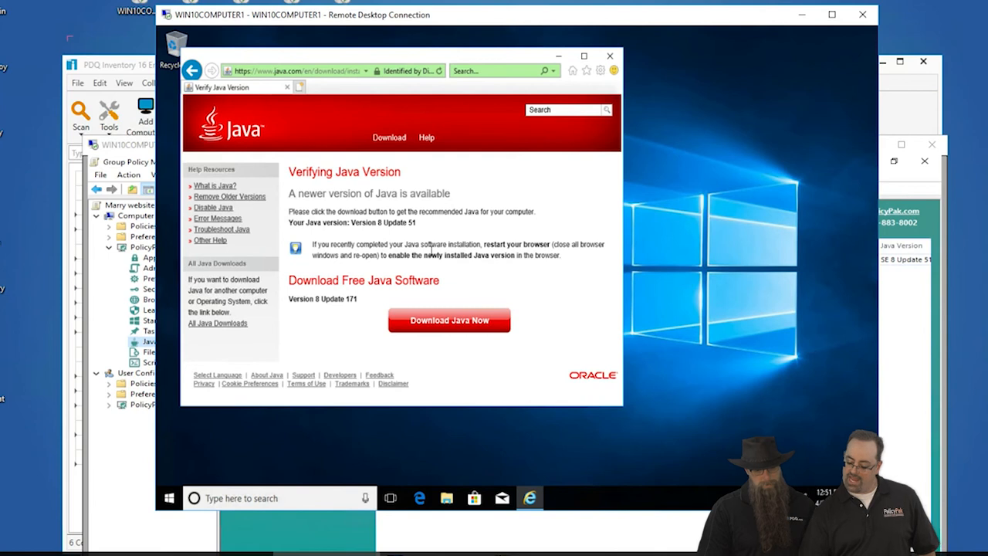
left_click_drag(354, 222, 395, 213)
left_click(430, 226)
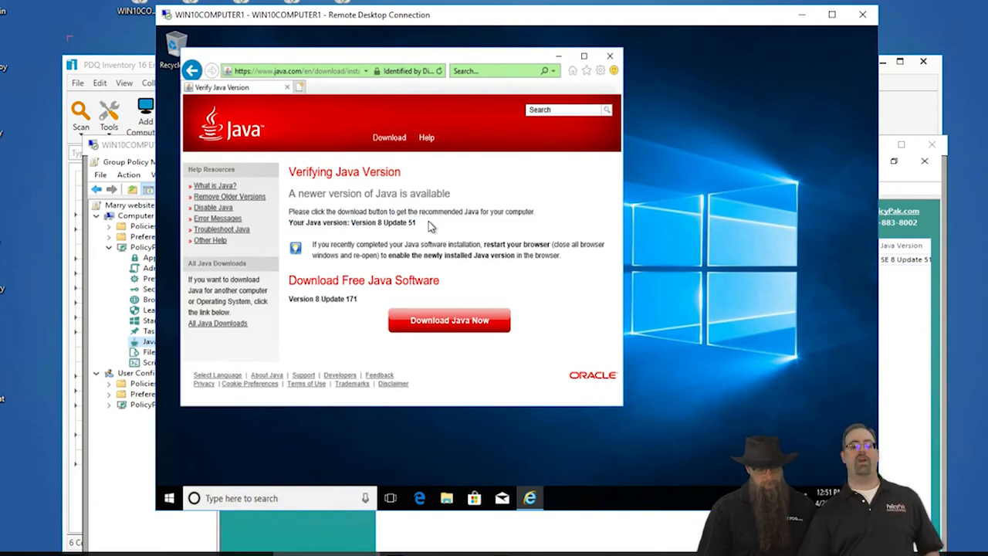